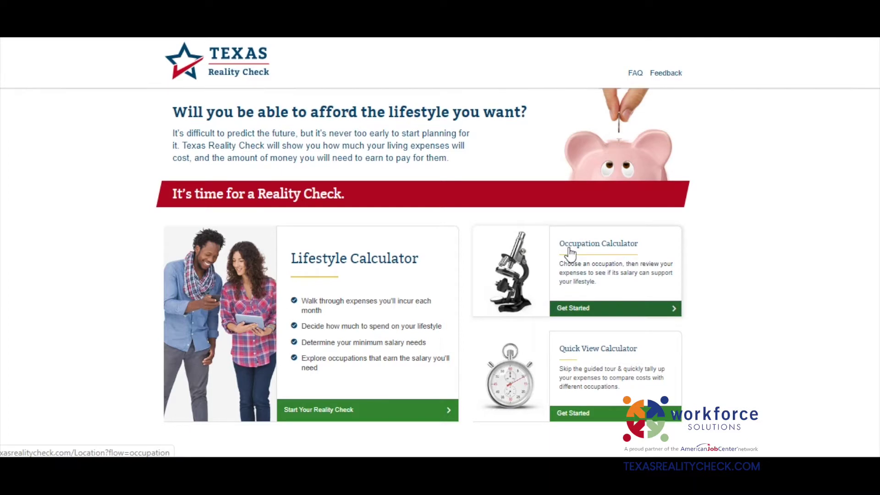
- Start the Occupation Calculator and choose McAllen as the place to live
{"action": "scroll", "coordinate": [570, 253], "scroll_direction": "down", "scroll_amount": 2}
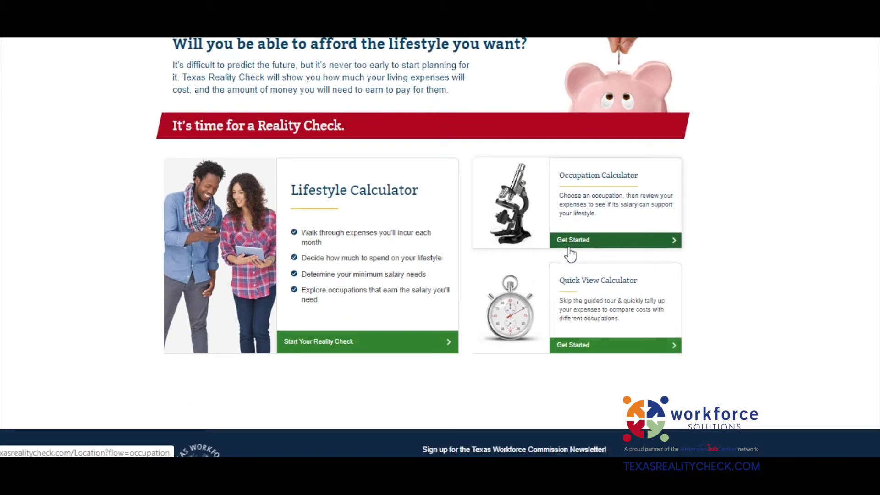
{"action": "left_click", "coordinate": [572, 246]}
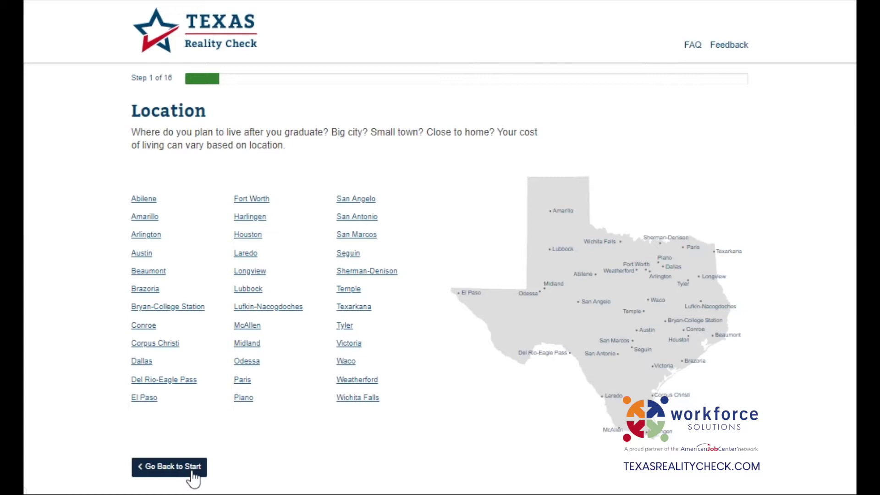
{"action": "left_click", "coordinate": [248, 326]}
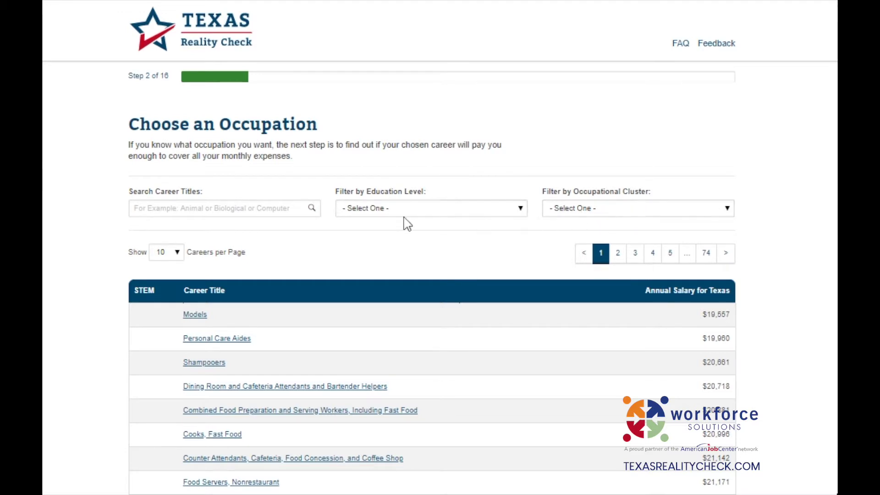
- Search the career titles for "registered nurse" and choose the Registered Nurses occupation
{"action": "scroll", "coordinate": [362, 357], "scroll_direction": "down", "scroll_amount": 5}
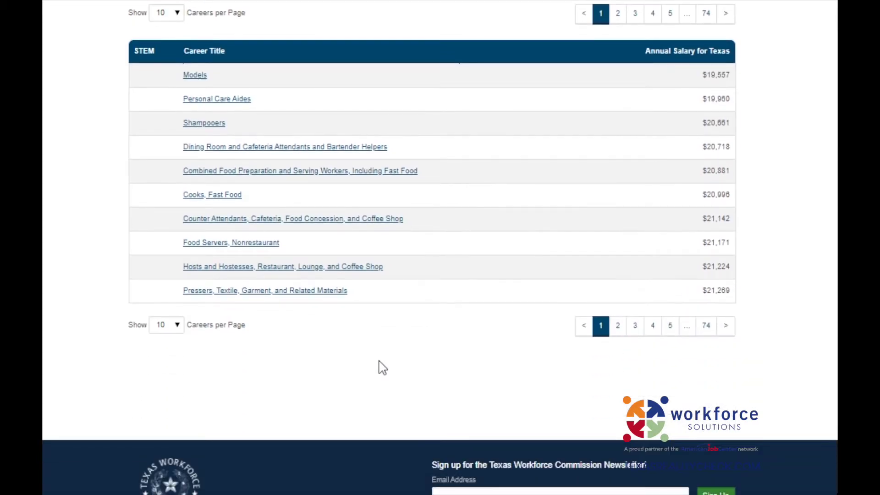
{"action": "scroll", "coordinate": [507, 367], "scroll_direction": "up", "scroll_amount": 5}
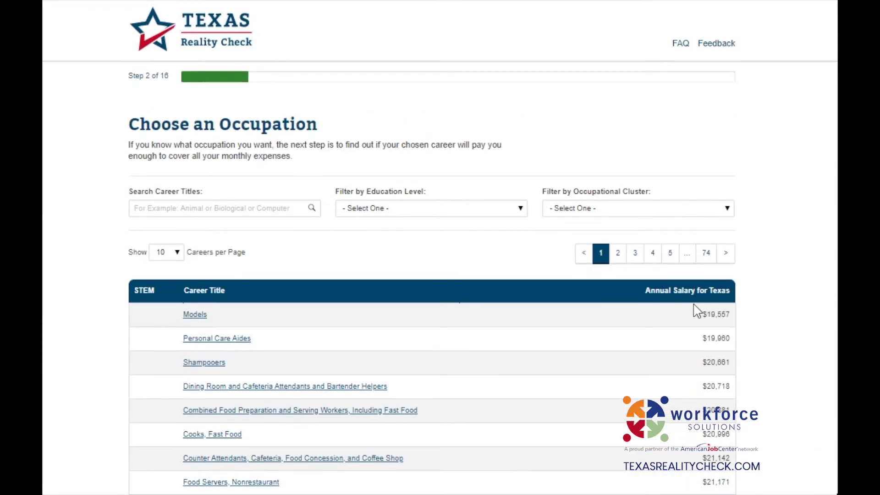
{"action": "left_click", "coordinate": [215, 210]}
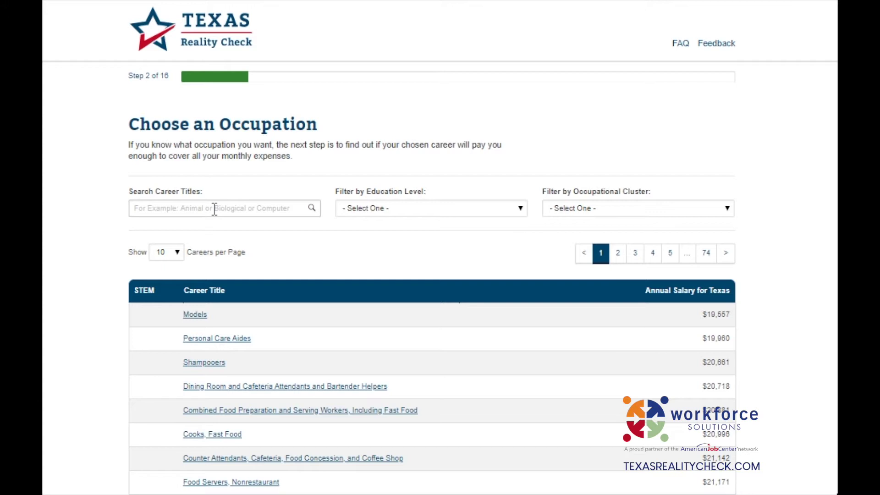
{"action": "left_click", "coordinate": [214, 210]}
{"action": "left_click", "coordinate": [208, 239]}
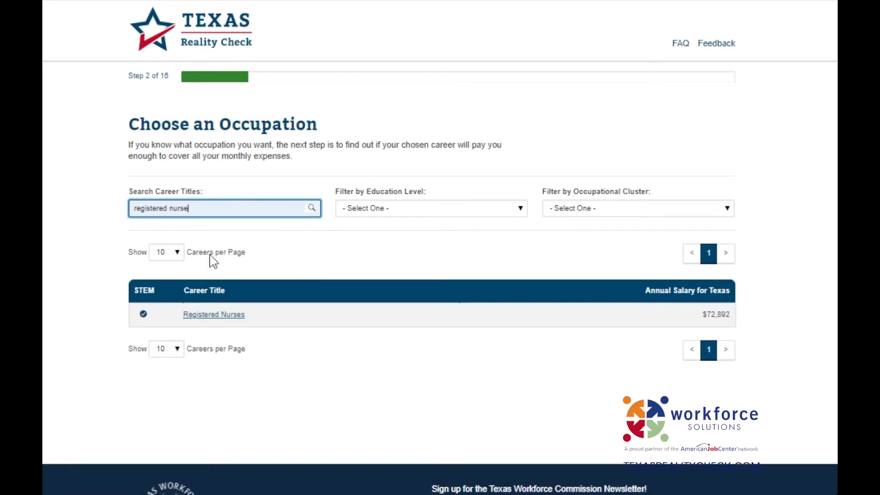
{"action": "left_click", "coordinate": [235, 315]}
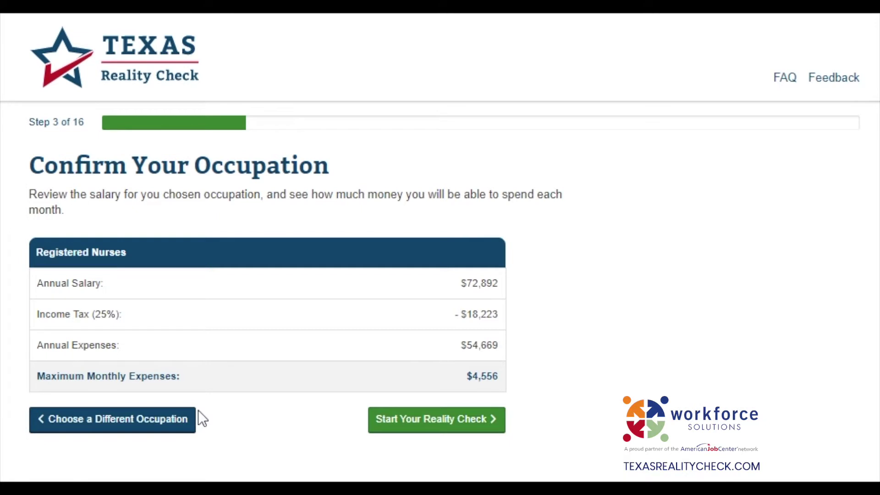
- Confirm the chosen occupation to start the reality check, and set savings to 2% of income before continuing to Housing
{"action": "left_click", "coordinate": [420, 433]}
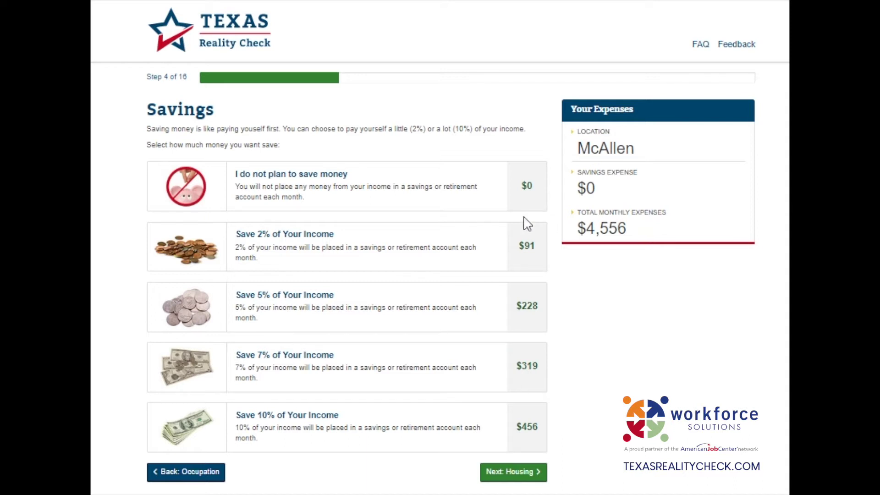
{"action": "left_click", "coordinate": [434, 254]}
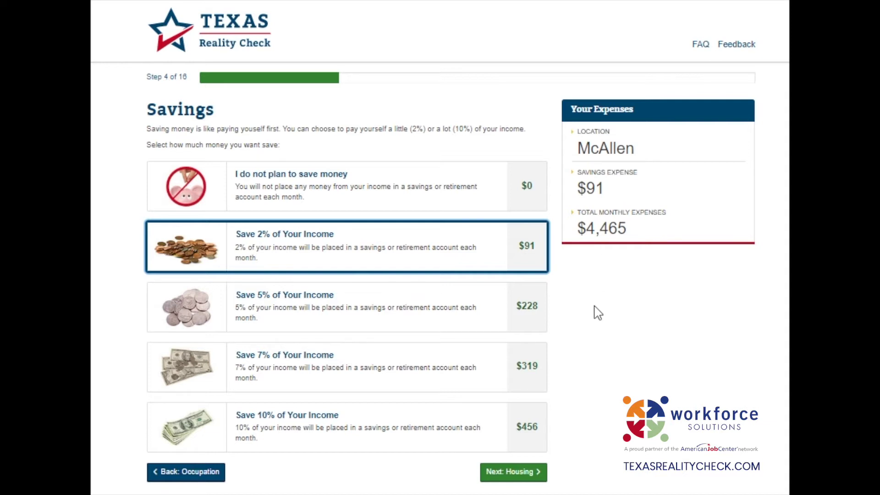
{"action": "left_click", "coordinate": [537, 480]}
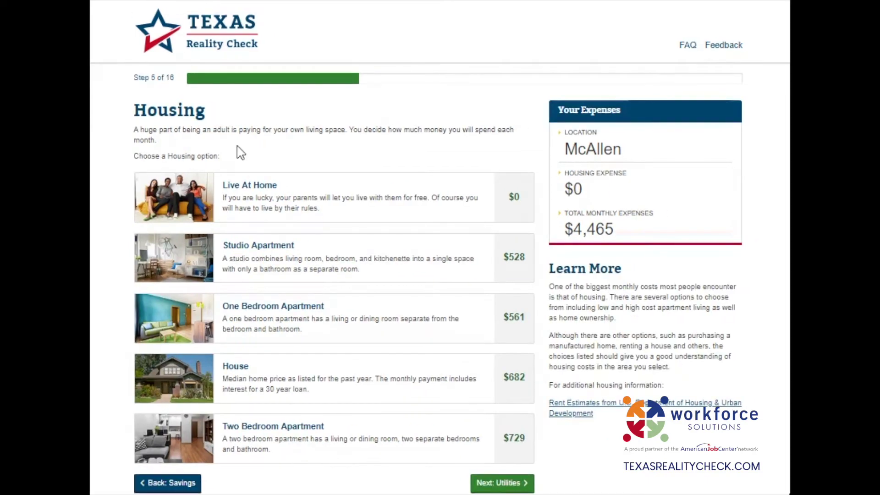
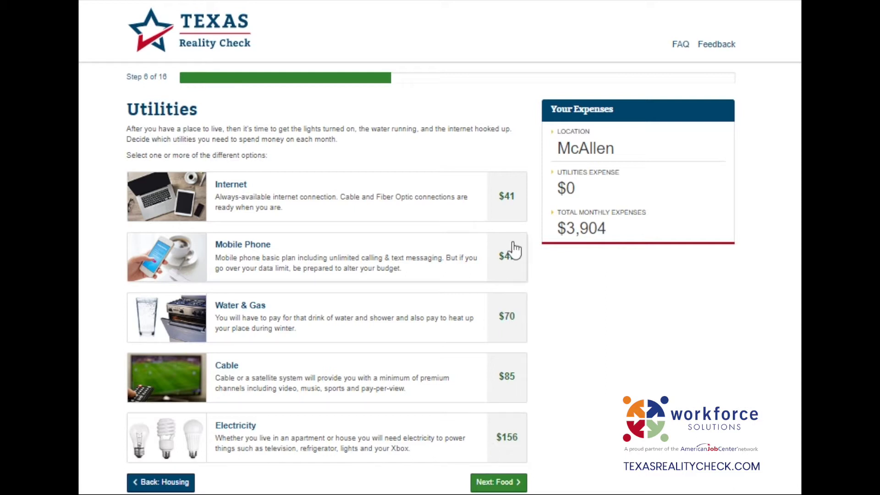
- Add Internet, Mobile Phone, Water & Gas and Electricity as monthly utilities, and continue to Food
{"action": "left_click", "coordinate": [478, 214]}
{"action": "left_click", "coordinate": [473, 265]}
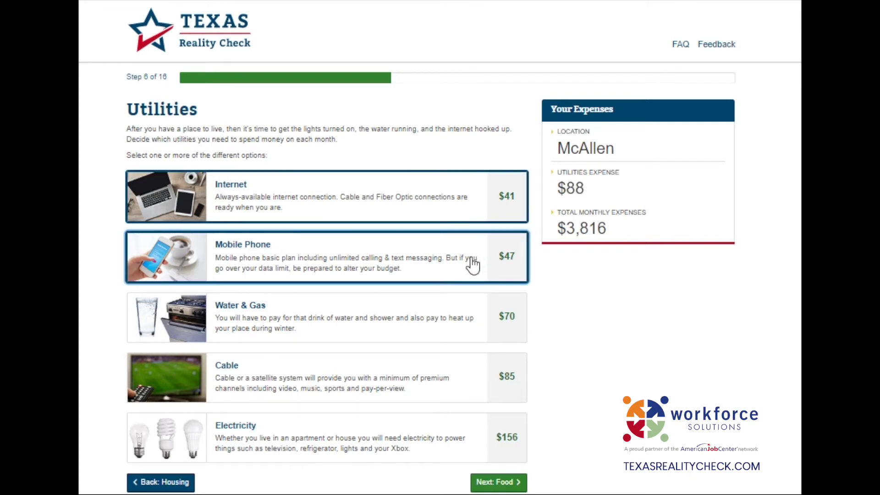
{"action": "left_click", "coordinate": [465, 339]}
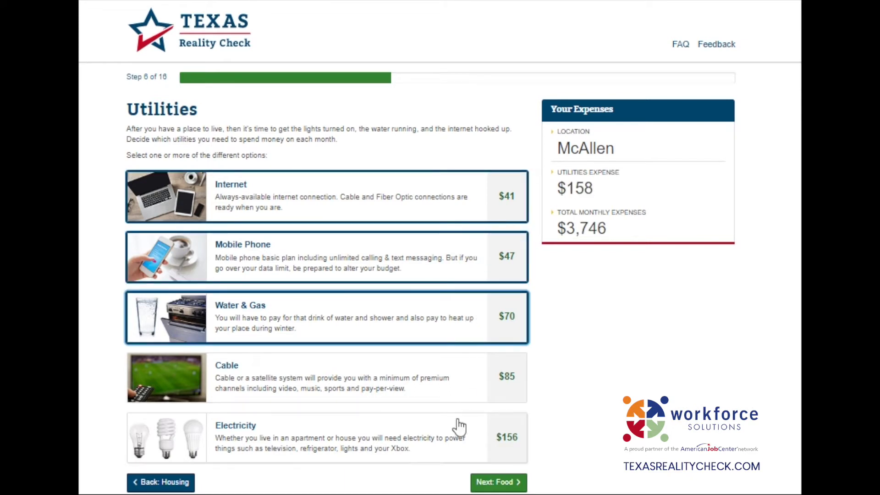
{"action": "left_click", "coordinate": [441, 451]}
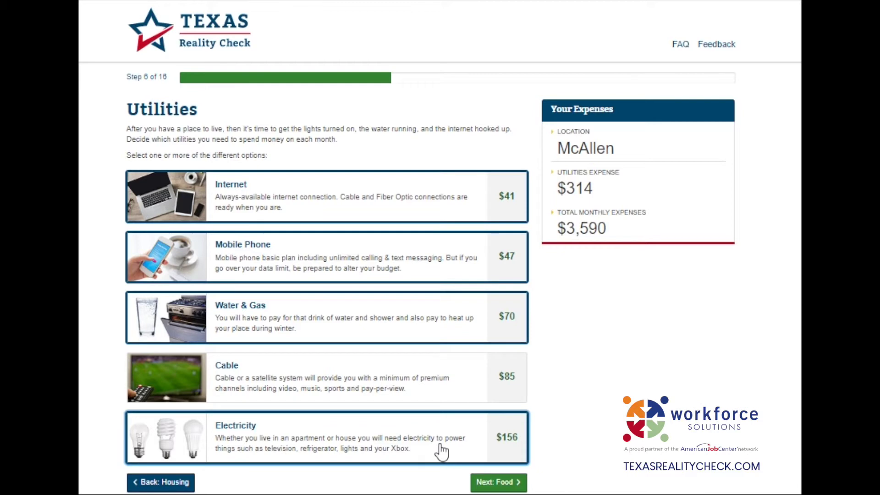
{"action": "left_click", "coordinate": [511, 487]}
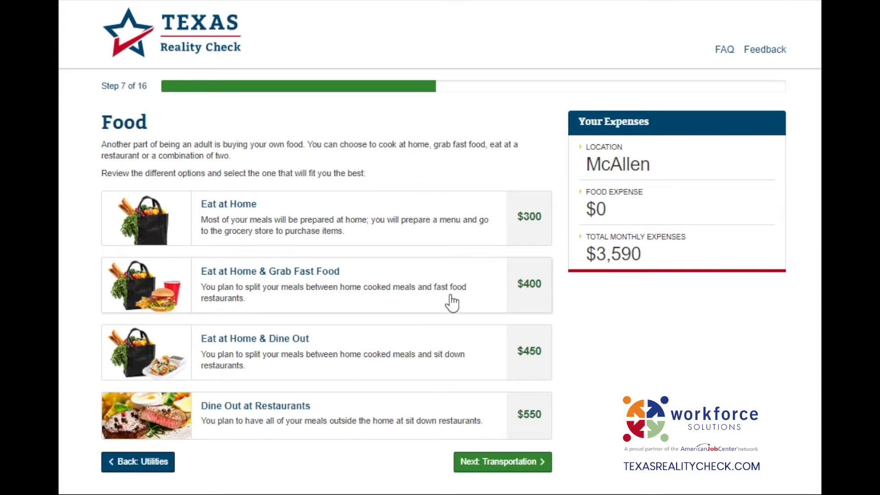
- Choose Eat at Home & Grab Fast Food for meals and Basic Auto for transportation, continuing to Clothing
{"action": "left_click", "coordinate": [420, 304]}
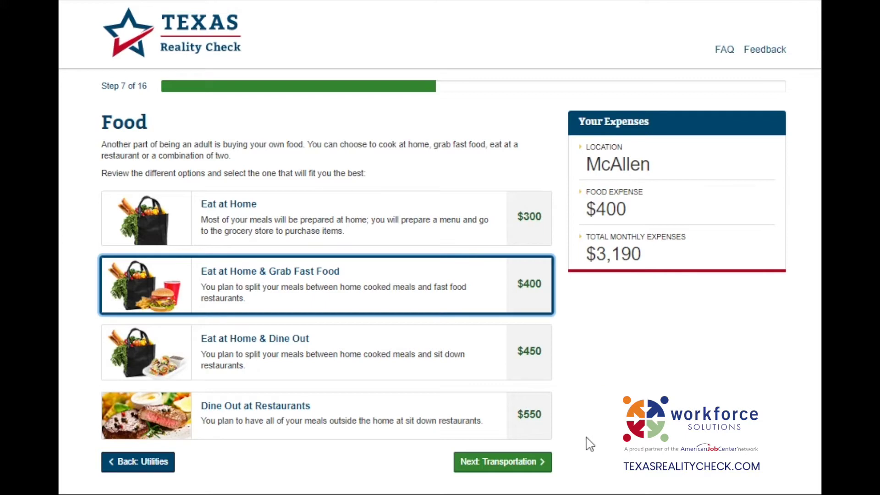
{"action": "left_click", "coordinate": [473, 461]}
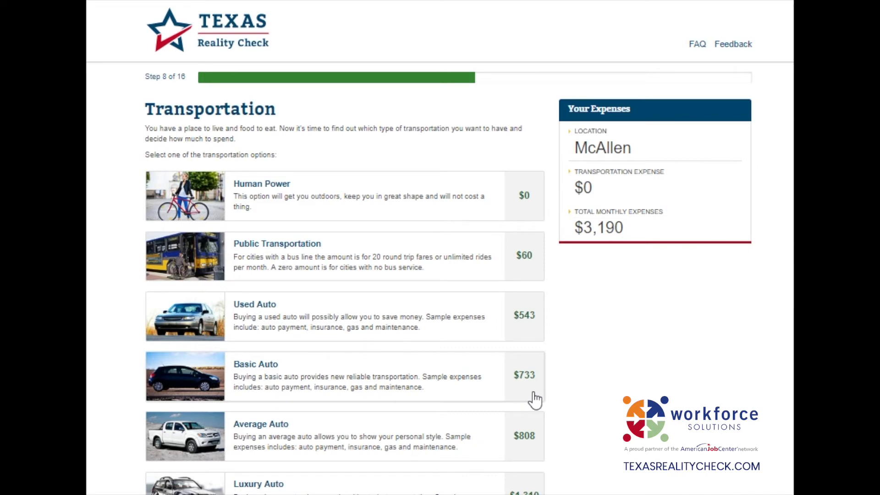
{"action": "scroll", "coordinate": [535, 400], "scroll_direction": "down", "scroll_amount": 2}
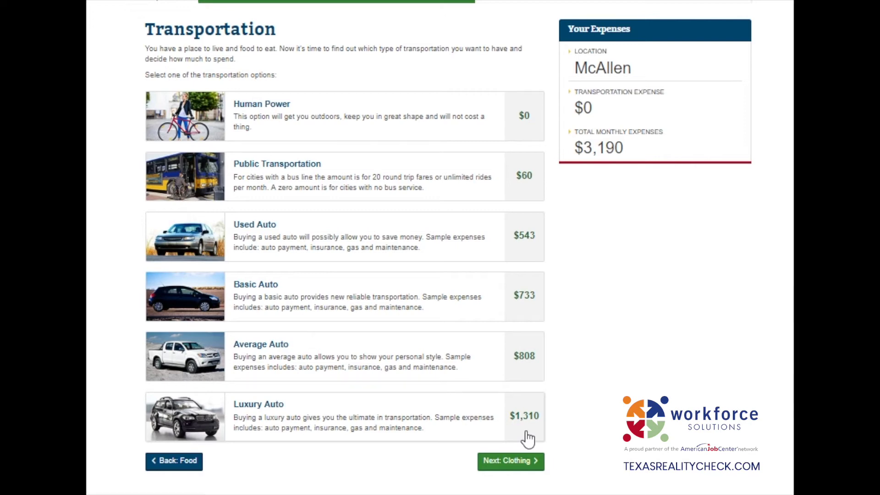
{"action": "left_click", "coordinate": [456, 314]}
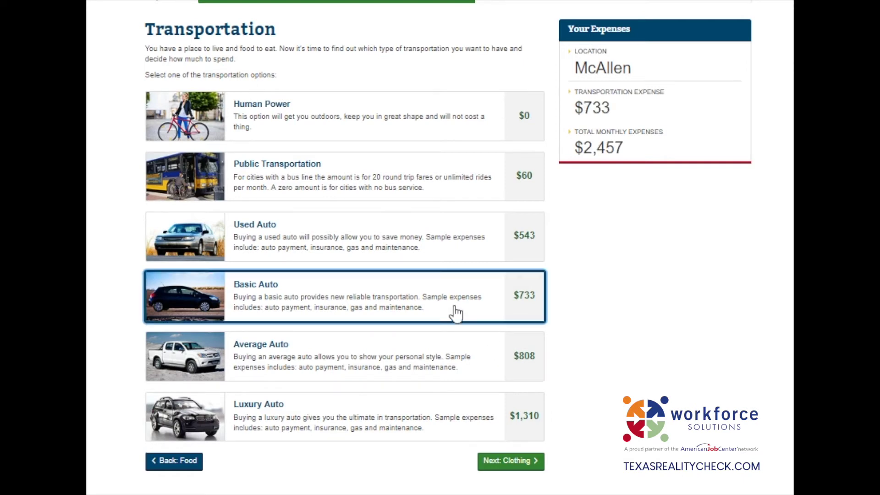
{"action": "left_click", "coordinate": [516, 468]}
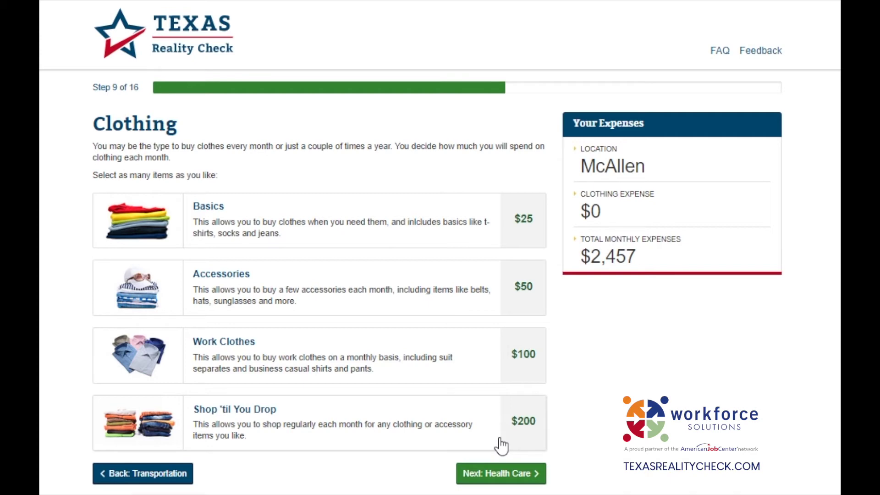
- Add Basics, Accessories and Work Clothes to the clothing expenses, and continue to Health Care
{"action": "left_click", "coordinate": [344, 244]}
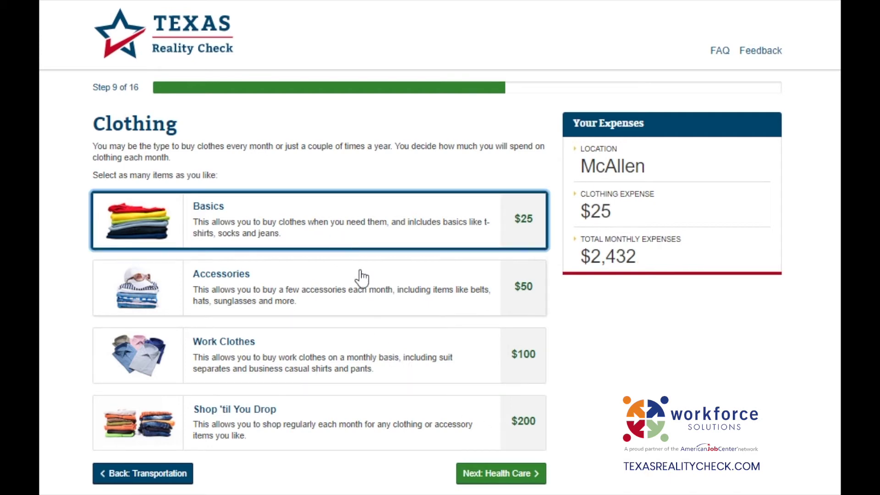
{"action": "left_click", "coordinate": [359, 299]}
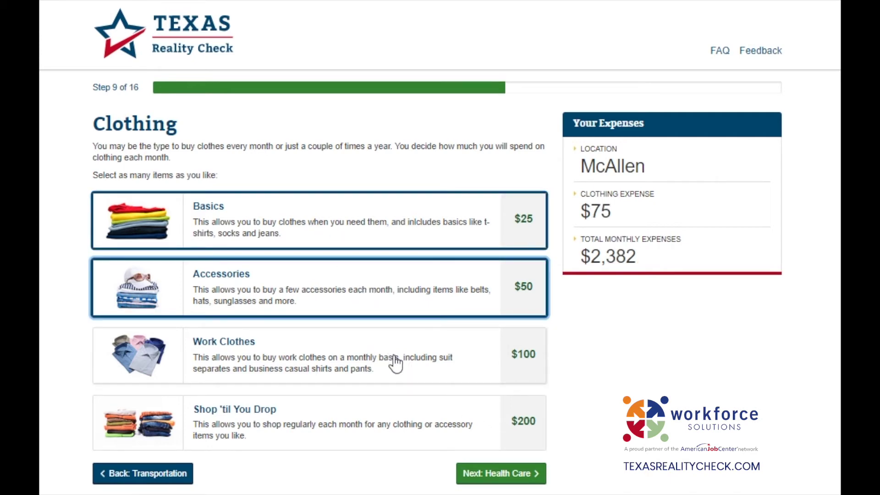
{"action": "left_click", "coordinate": [395, 363]}
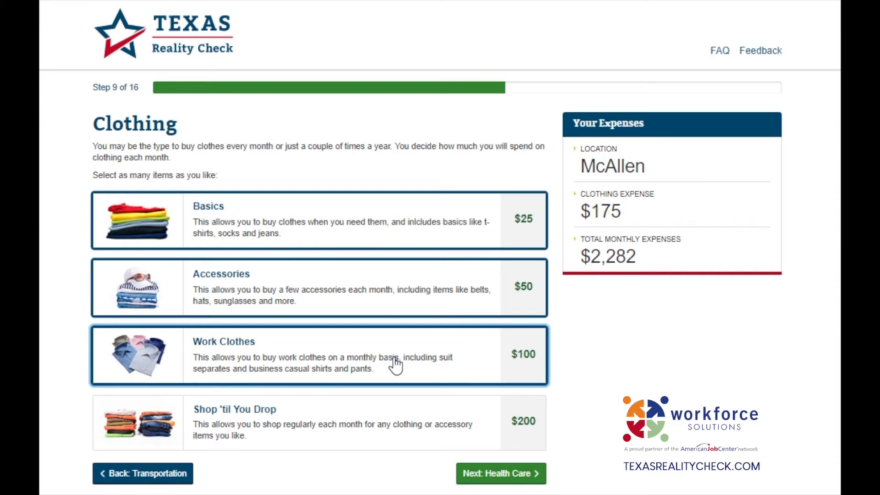
{"action": "left_click", "coordinate": [532, 477]}
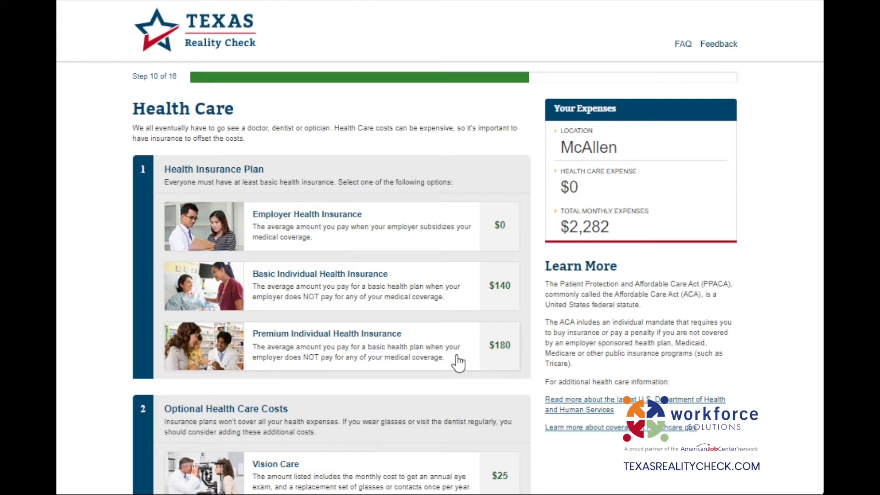
- Select Employer Health Insurance with optional Vision Care and Dental Care, and continue to Personal Care
{"action": "left_click", "coordinate": [413, 234]}
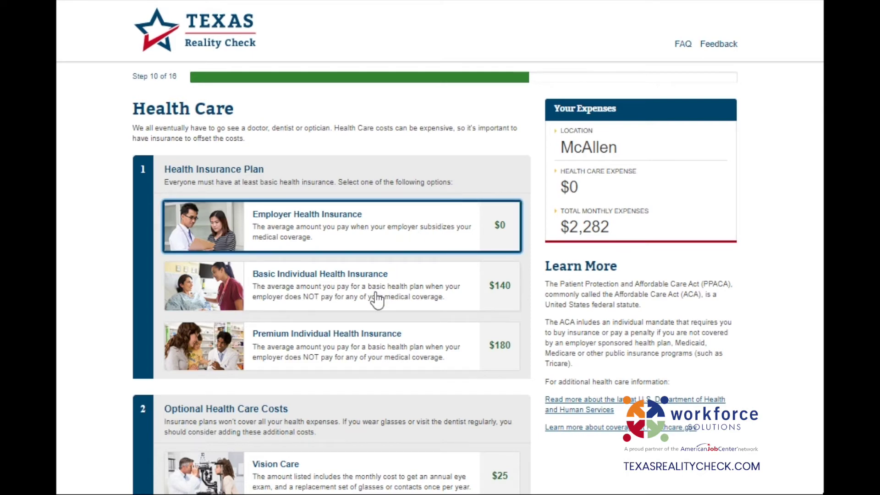
{"action": "scroll", "coordinate": [374, 304], "scroll_direction": "down", "scroll_amount": 3}
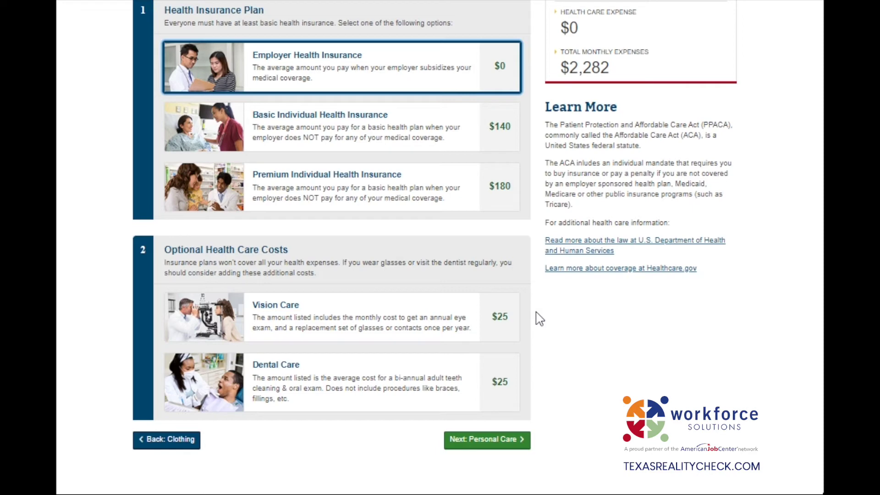
{"action": "left_click", "coordinate": [485, 341]}
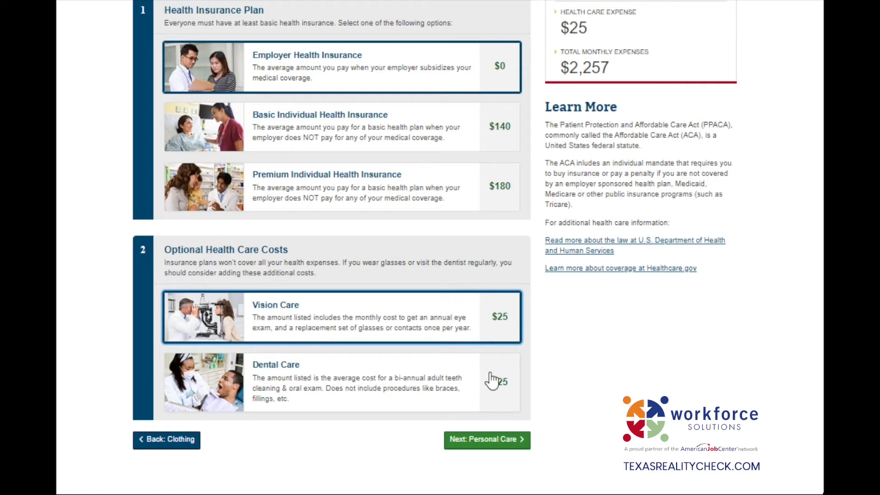
{"action": "left_click", "coordinate": [492, 403]}
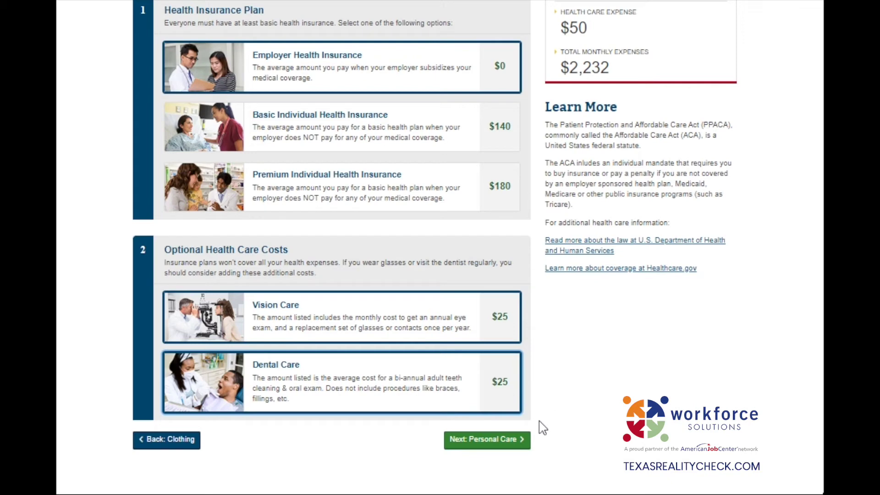
{"action": "left_click", "coordinate": [510, 451]}
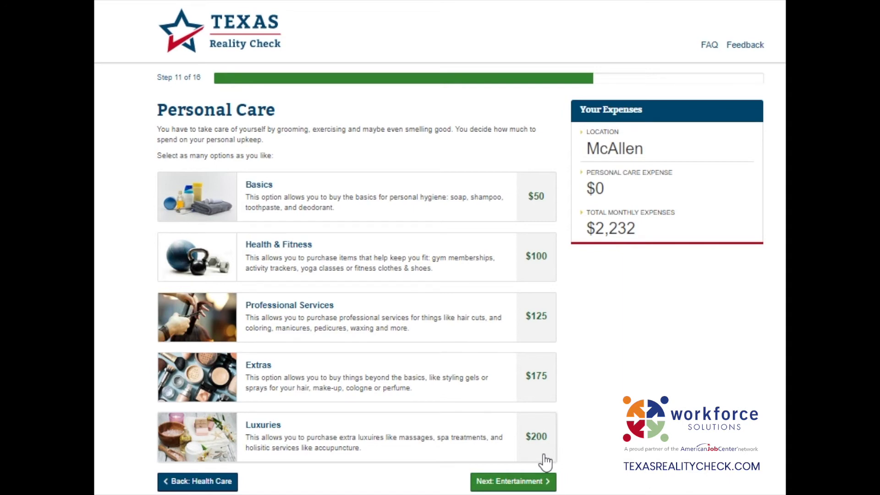
- Add Basics, Health & Fitness, Professional Services and Extras to the personal care expenses, and continue to Entertainment
{"action": "left_click", "coordinate": [505, 221]}
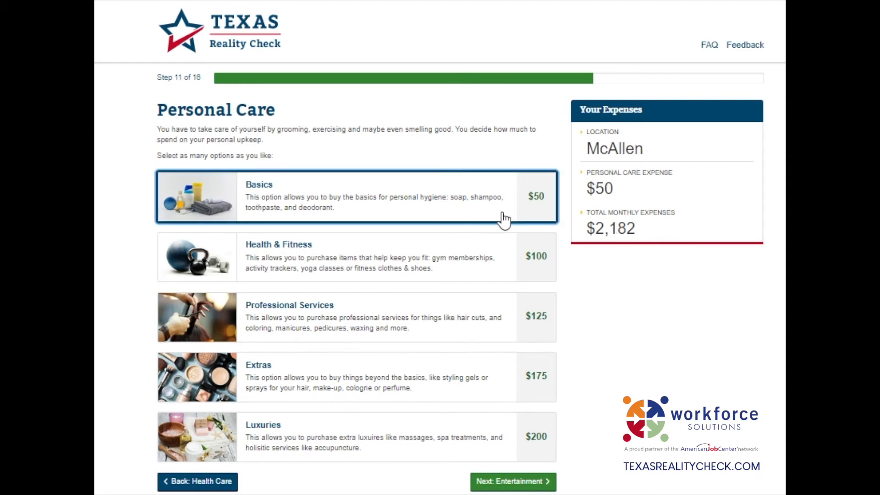
{"action": "left_click", "coordinate": [509, 263]}
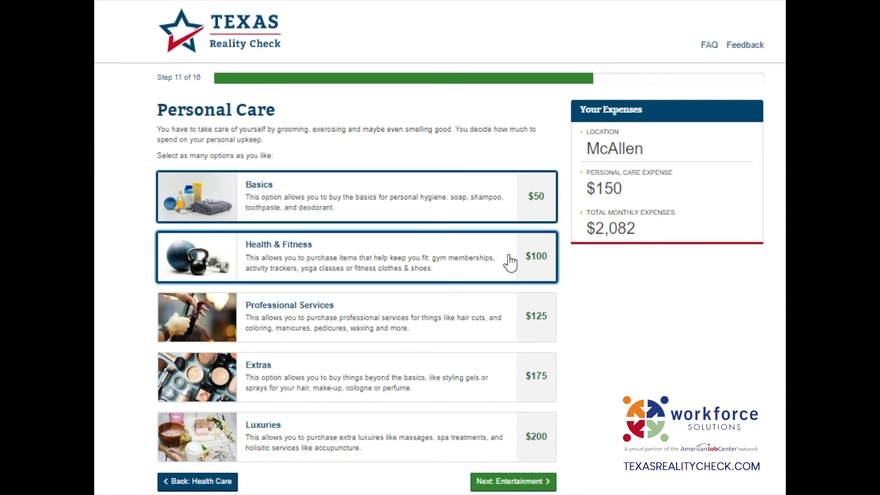
{"action": "left_click", "coordinate": [469, 330]}
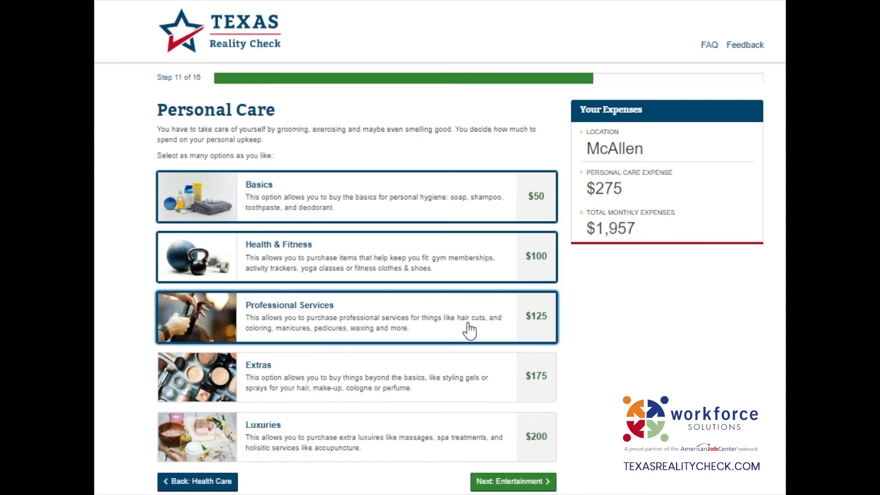
{"action": "left_click", "coordinate": [471, 378]}
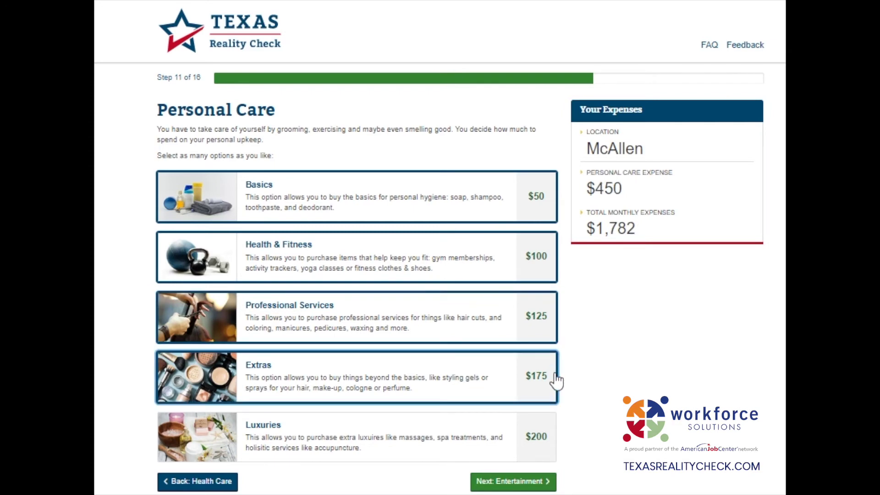
{"action": "left_click", "coordinate": [549, 484]}
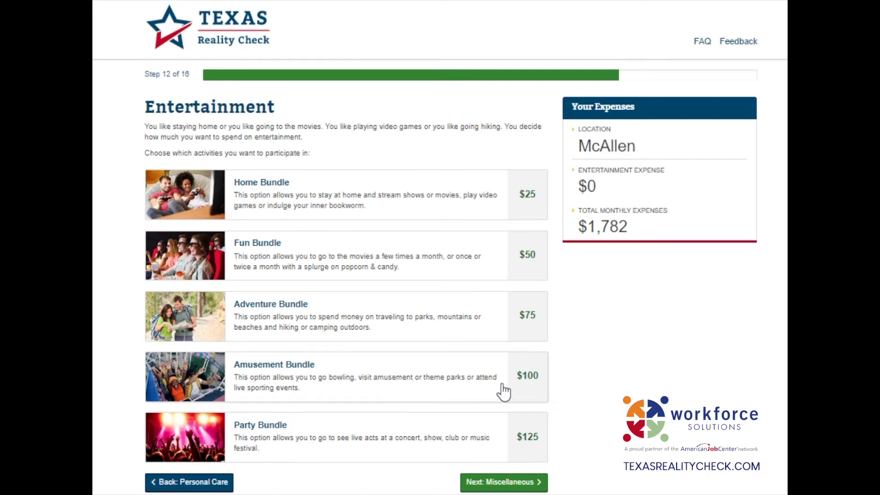
- Add the Fun, Amusement and Party bundles to the entertainment expenses, and continue to Miscellaneous
{"action": "left_click", "coordinate": [428, 270]}
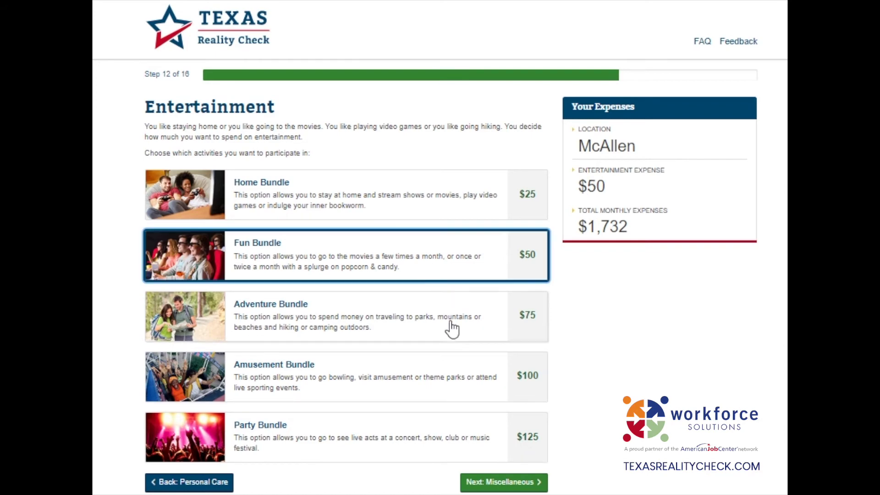
{"action": "left_click", "coordinate": [454, 397]}
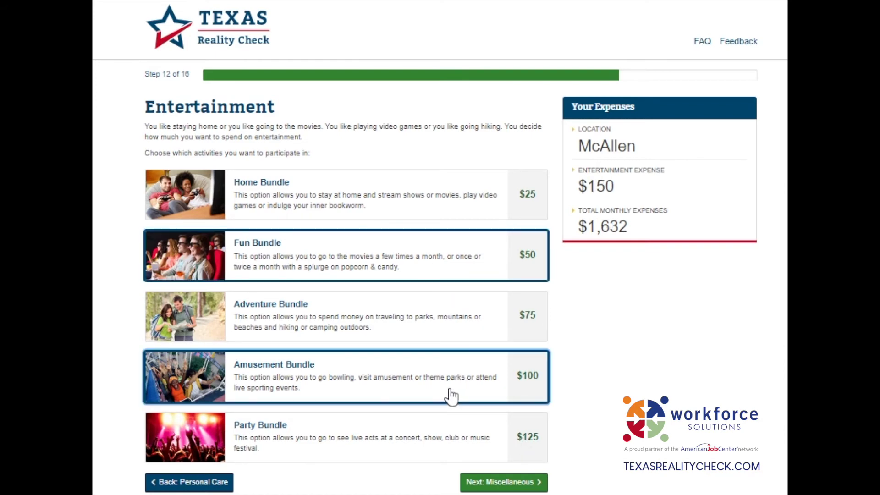
{"action": "left_click", "coordinate": [436, 456]}
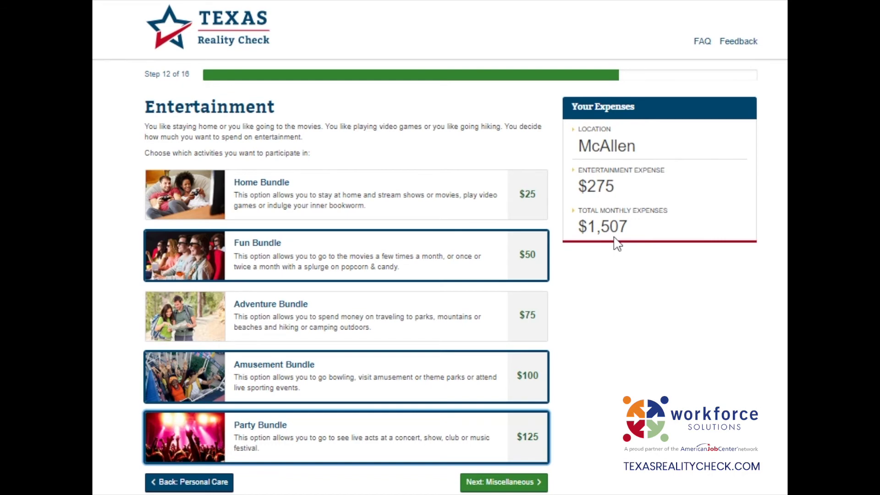
{"action": "scroll", "coordinate": [593, 294], "scroll_direction": "down", "scroll_amount": 2}
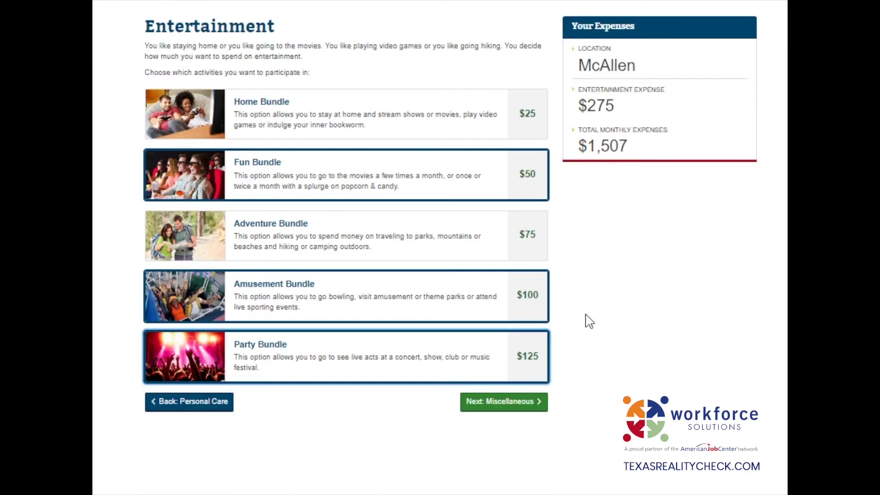
{"action": "left_click", "coordinate": [513, 408]}
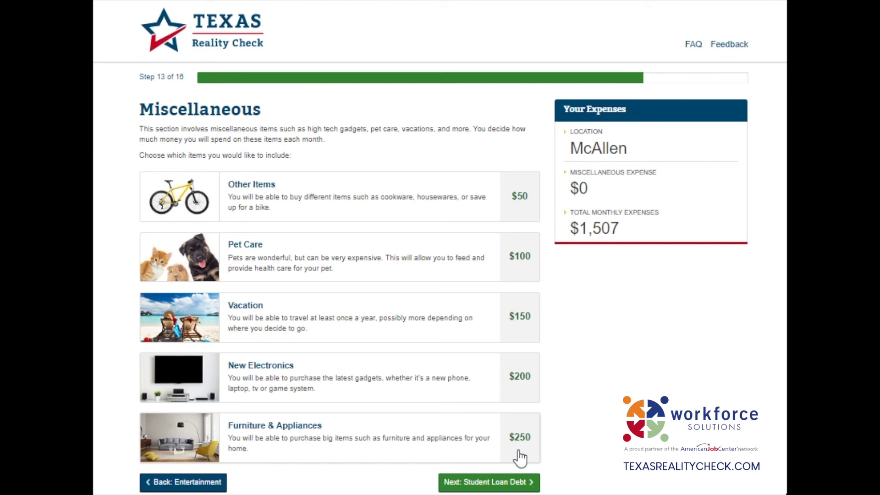
- Include Other Items, Vacation, New Electronics and Furniture & Appliances in the miscellaneous expenses, and continue to Student Loan Debt
{"action": "left_click", "coordinate": [430, 211]}
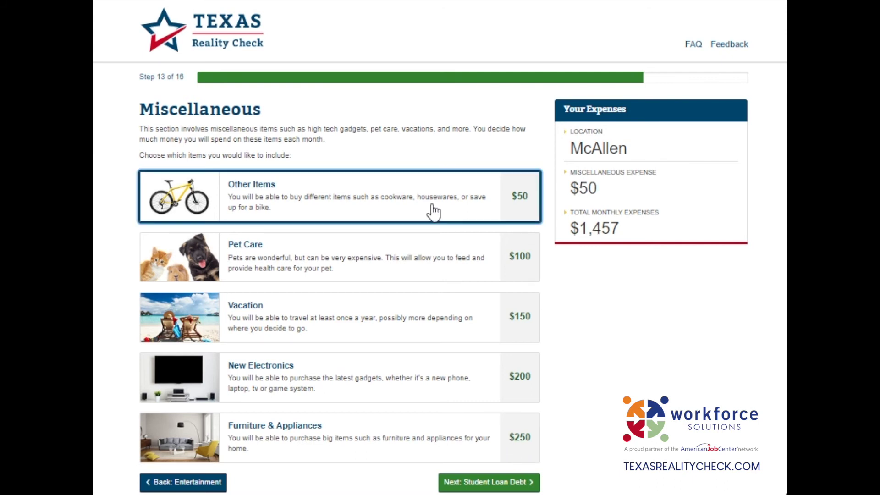
{"action": "left_click", "coordinate": [441, 323]}
{"action": "left_click", "coordinate": [446, 386]}
{"action": "left_click", "coordinate": [434, 440]}
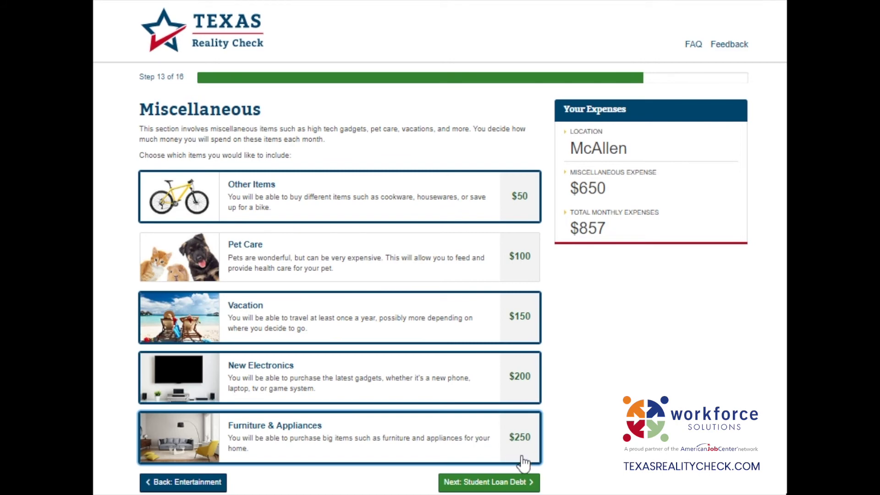
{"action": "left_click", "coordinate": [516, 487]}
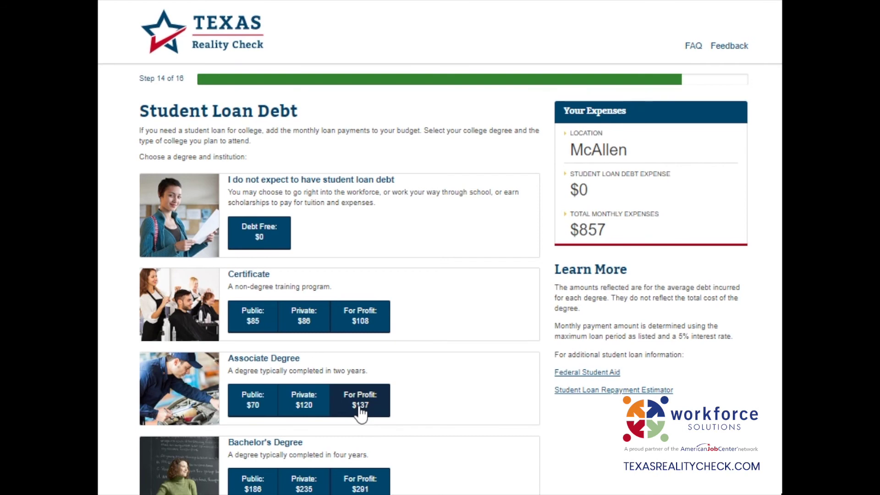
- Choose the public-institution Bachelor's Degree payment of $186 for student loan debt, and continue to Family
{"action": "scroll", "coordinate": [360, 407], "scroll_direction": "down", "scroll_amount": 4}
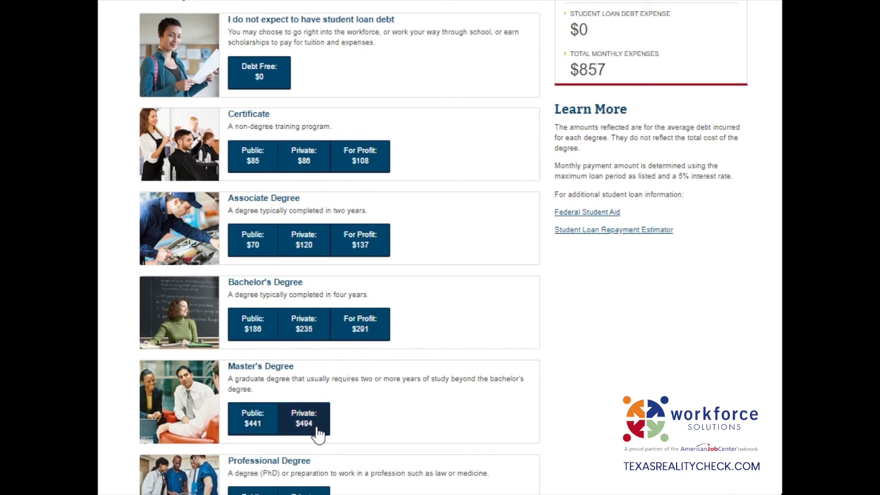
{"action": "scroll", "coordinate": [317, 434], "scroll_direction": "down", "scroll_amount": 3}
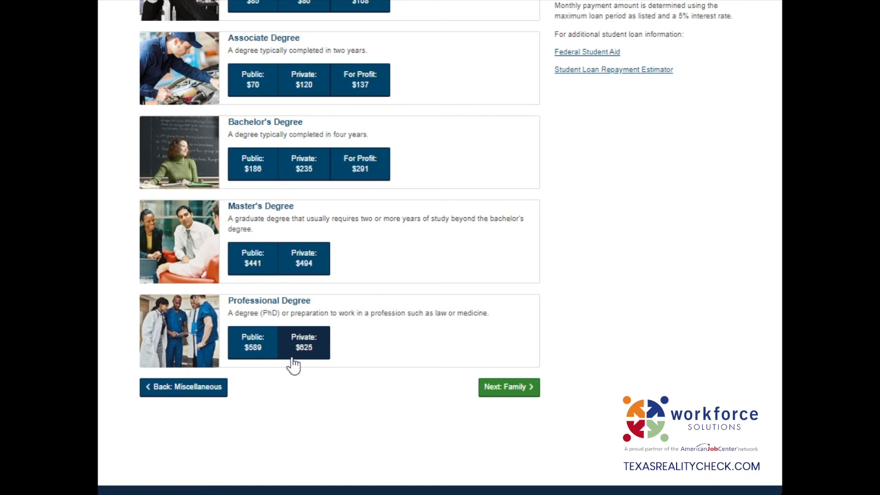
{"action": "scroll", "coordinate": [293, 364], "scroll_direction": "up", "scroll_amount": 5}
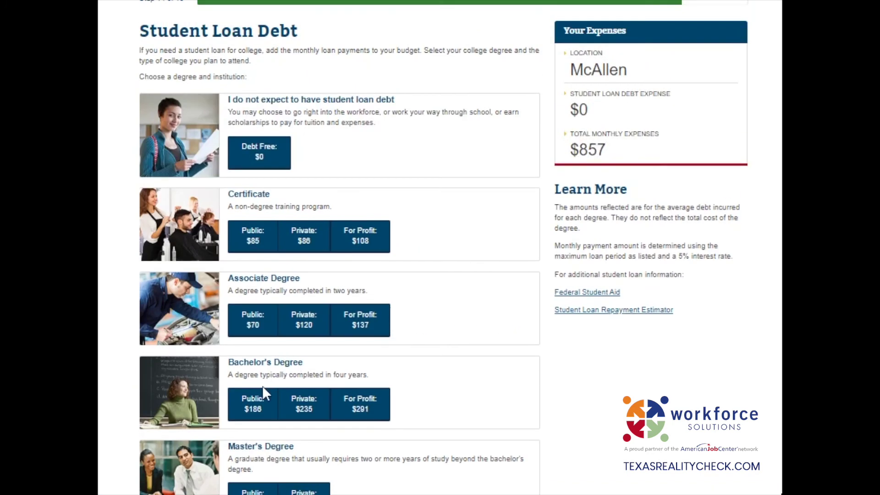
{"action": "left_click", "coordinate": [258, 420]}
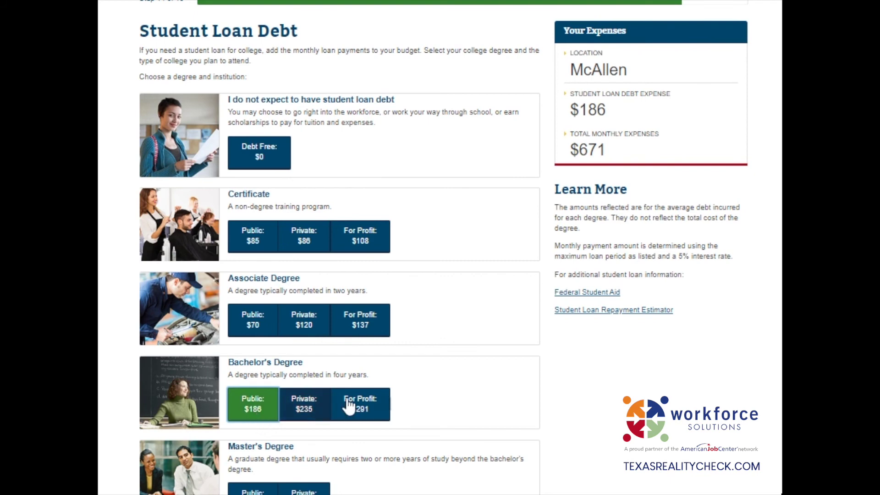
{"action": "scroll", "coordinate": [552, 398], "scroll_direction": "down", "scroll_amount": 2}
{"action": "scroll", "coordinate": [552, 399], "scroll_direction": "down", "scroll_amount": 2}
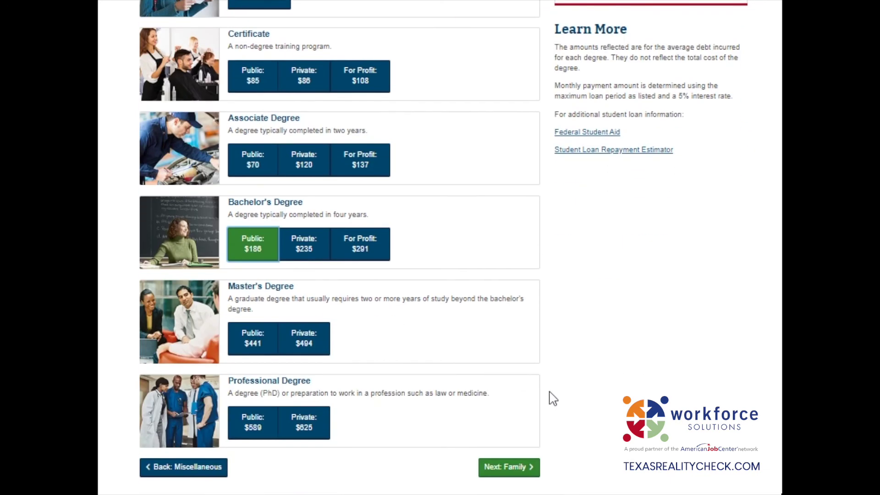
{"action": "left_click", "coordinate": [522, 456]}
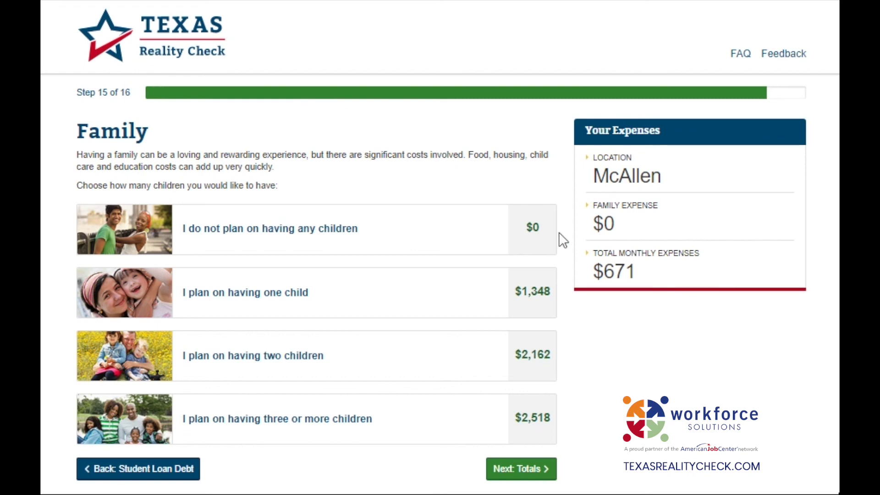
- Choose not to have any children and continue to Totals, reviewing the full expense breakdown for registered nurses
{"action": "left_click", "coordinate": [416, 230]}
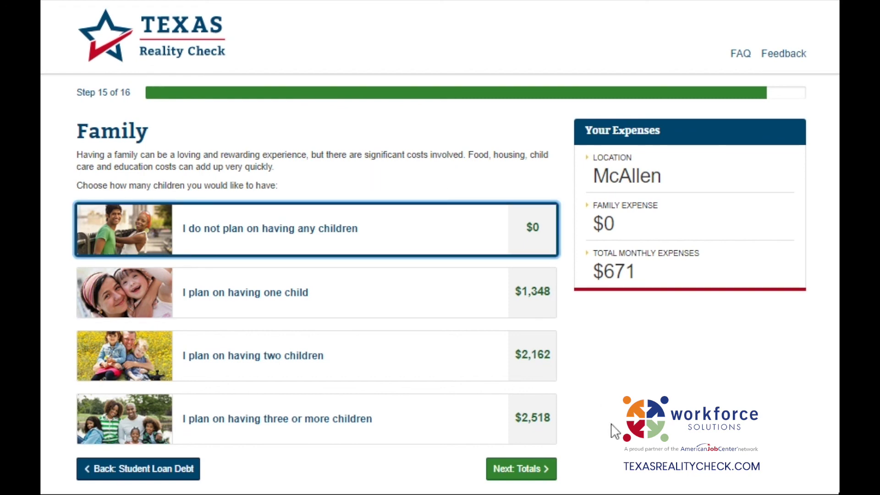
{"action": "left_click", "coordinate": [533, 473]}
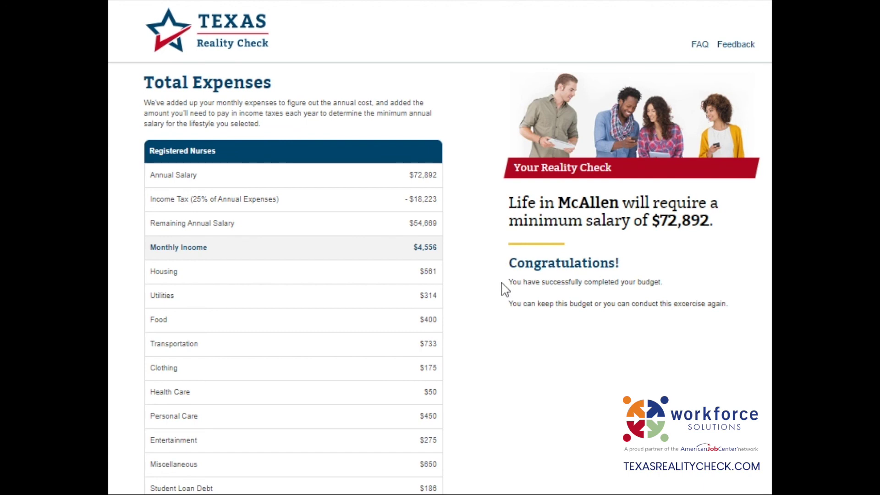
{"action": "scroll", "coordinate": [504, 289], "scroll_direction": "down", "scroll_amount": 2}
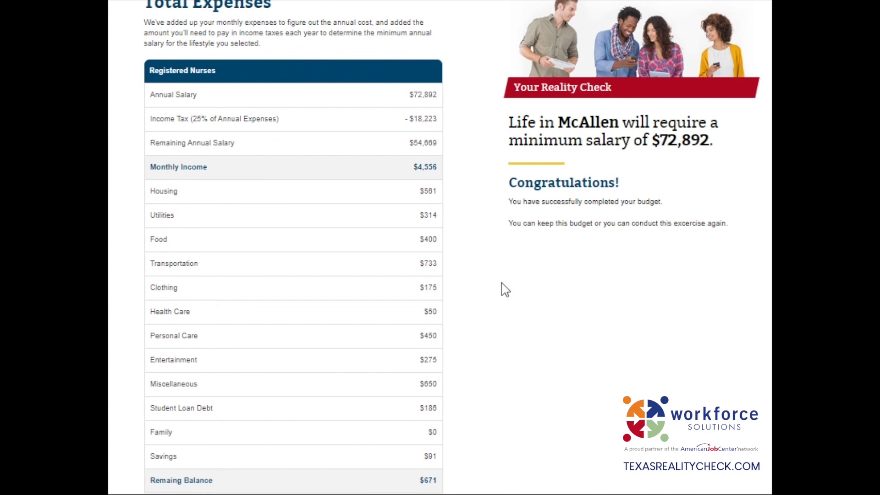
{"action": "scroll", "coordinate": [504, 289], "scroll_direction": "down", "scroll_amount": 2}
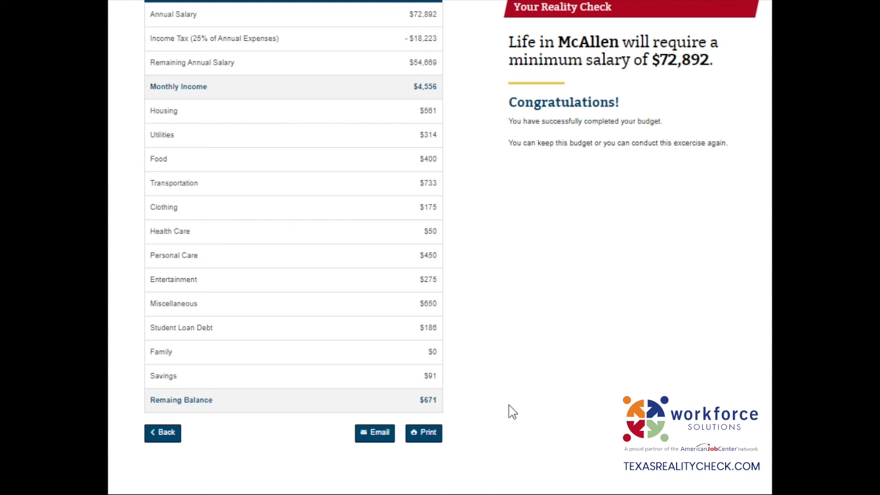
{"action": "scroll", "coordinate": [544, 391], "scroll_direction": "up", "scroll_amount": 4}
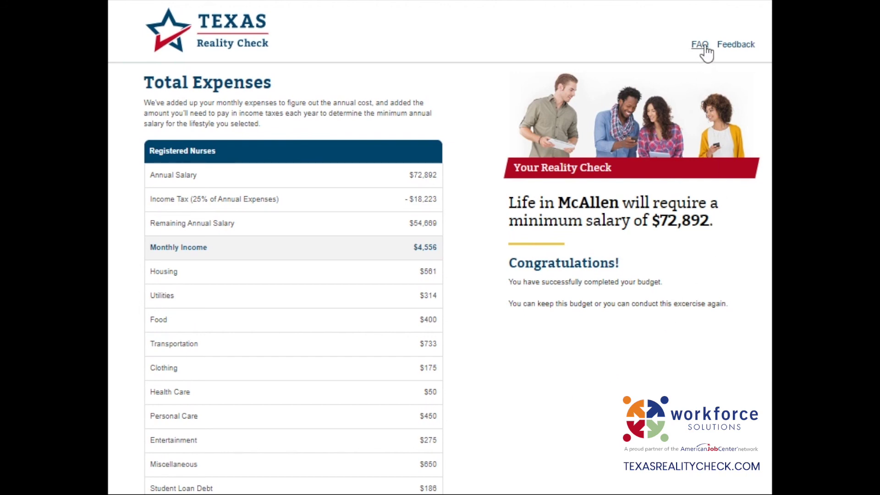
{"action": "scroll", "coordinate": [532, 401], "scroll_direction": "down", "scroll_amount": 2}
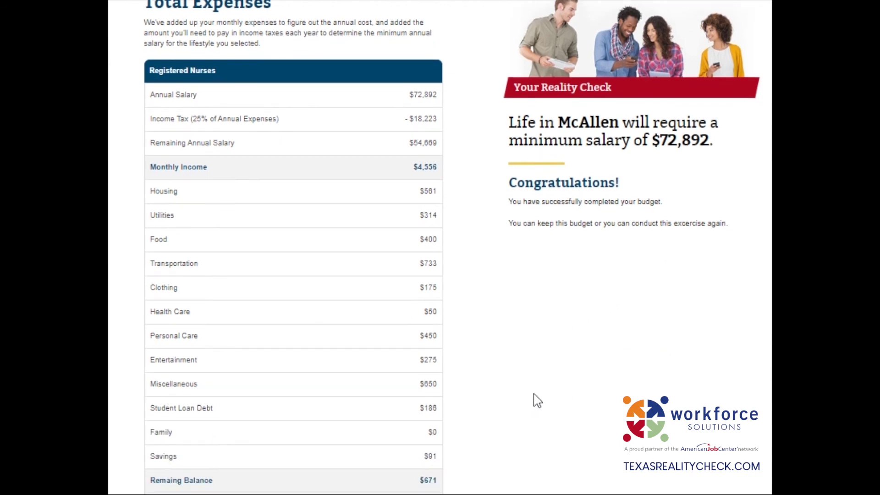